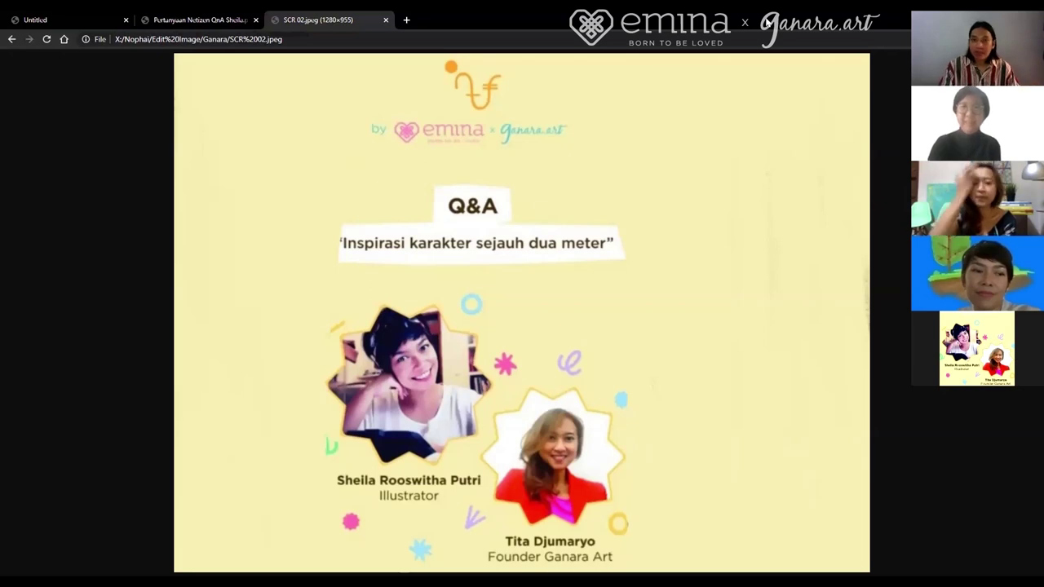
- Show the 'Pertanyaan Netizen QnA Sheila.pdf' tab at its title page, page 1 of 3
click(215, 18)
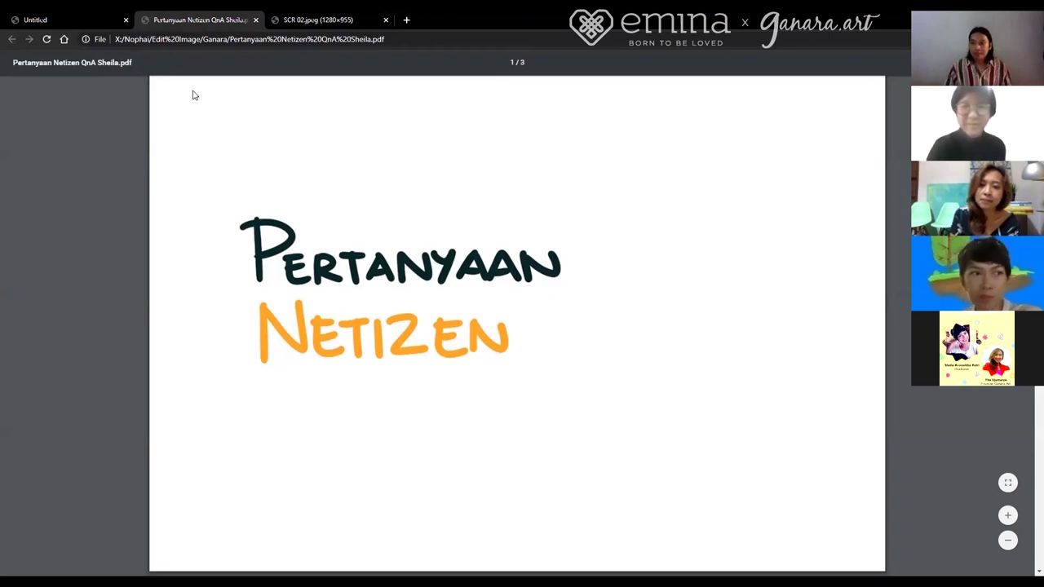
- Go to page 2 of 3, the 'Benda di dekatku adalah....' slide with five netizen answers
key(Right)
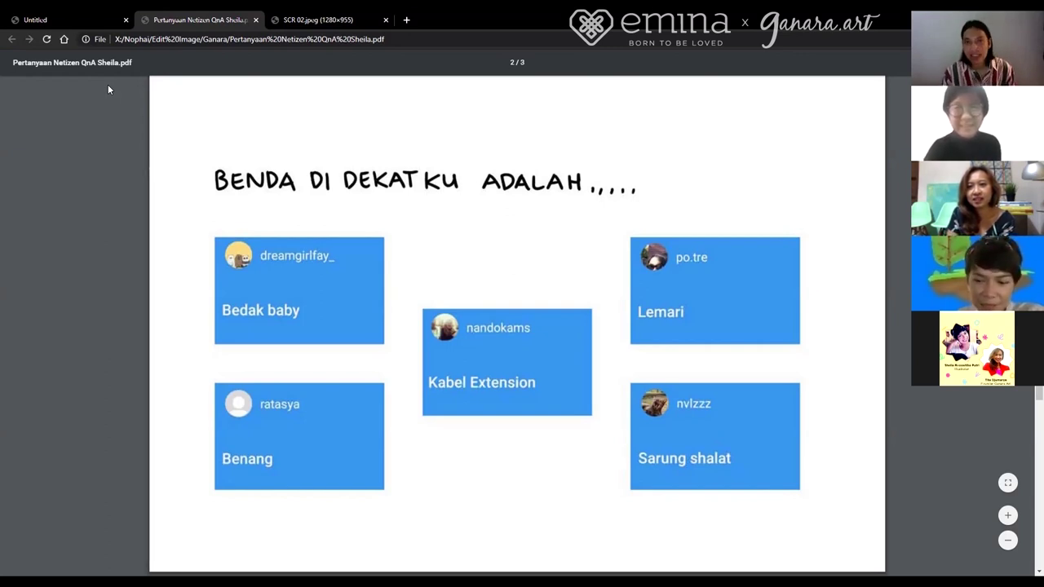
- Go to page 3 of 3, the 'Tips kreatif untuk membuat ilustrasi sehari-hari?' slide
key(Right)
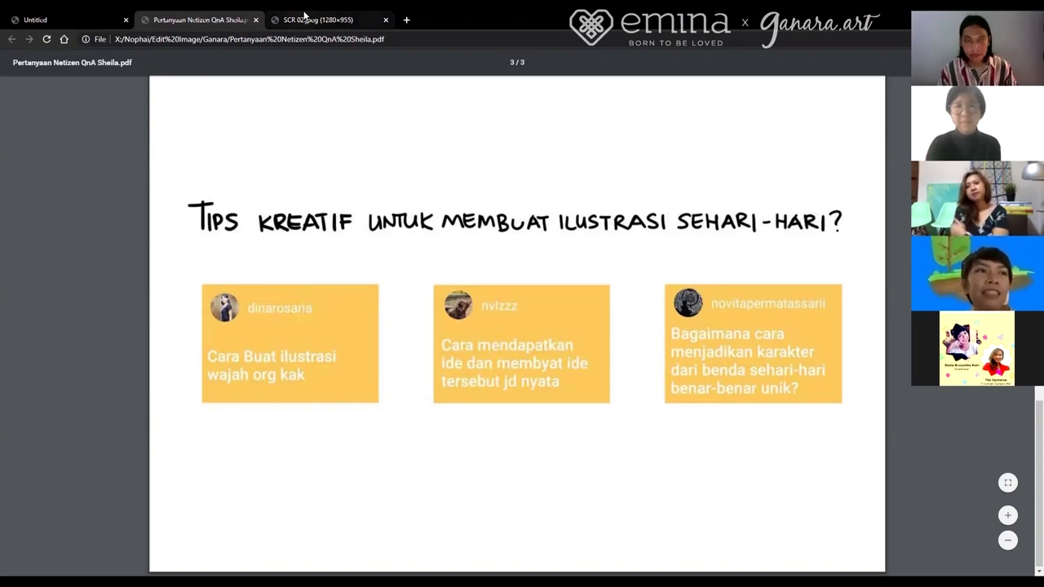
- Switch to the 'SCR 02.jpeg' Q&A poster image tab
click(305, 14)
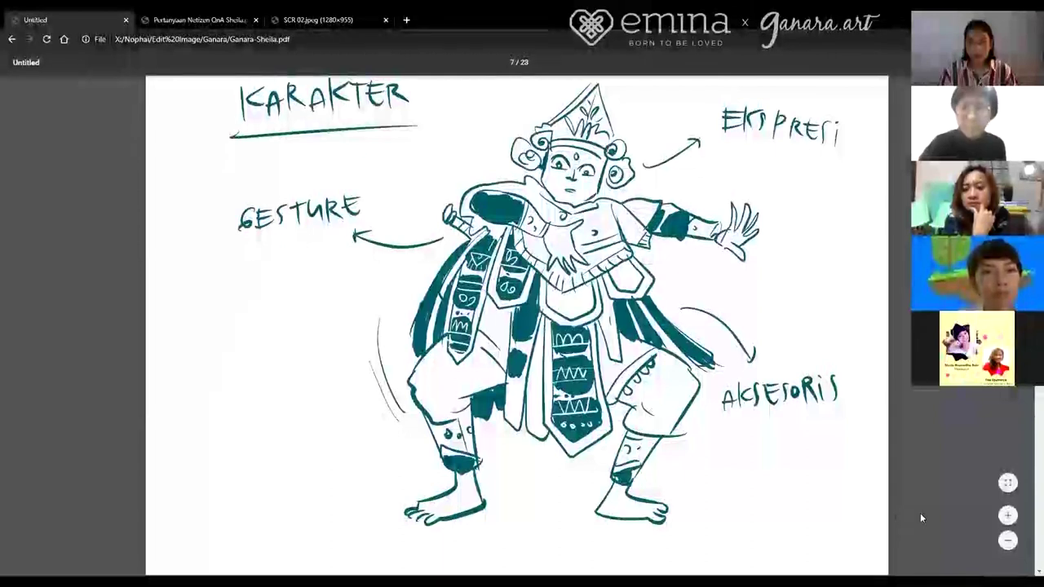
key(Right)
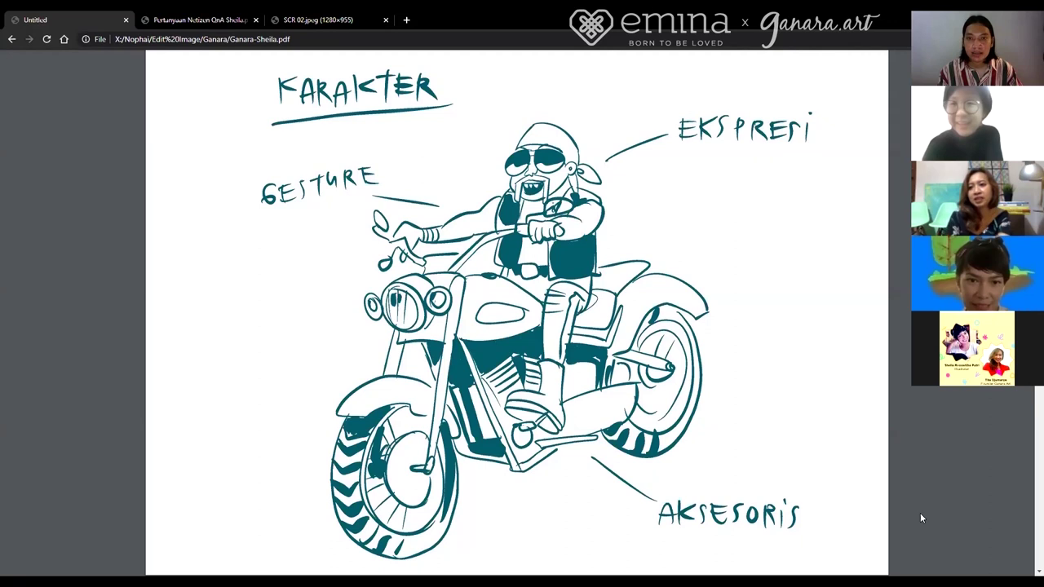
- Go to the page showing a rounded blob, a triangle and a rectangle in outline
key(Right)
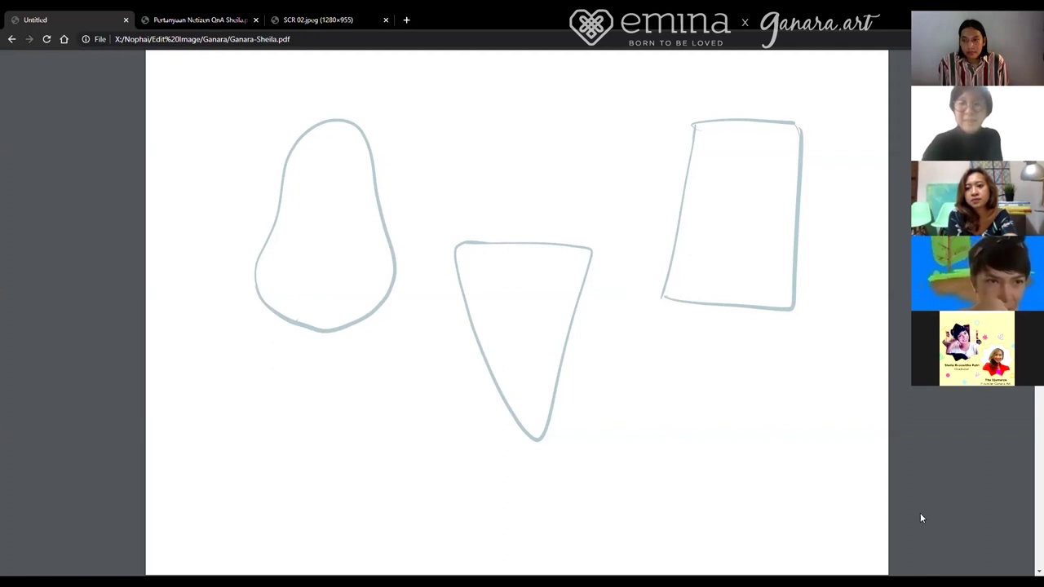
- Page past the shape-to-face characters to the grey oval, tapered shape and guitar sketches
key(Right)
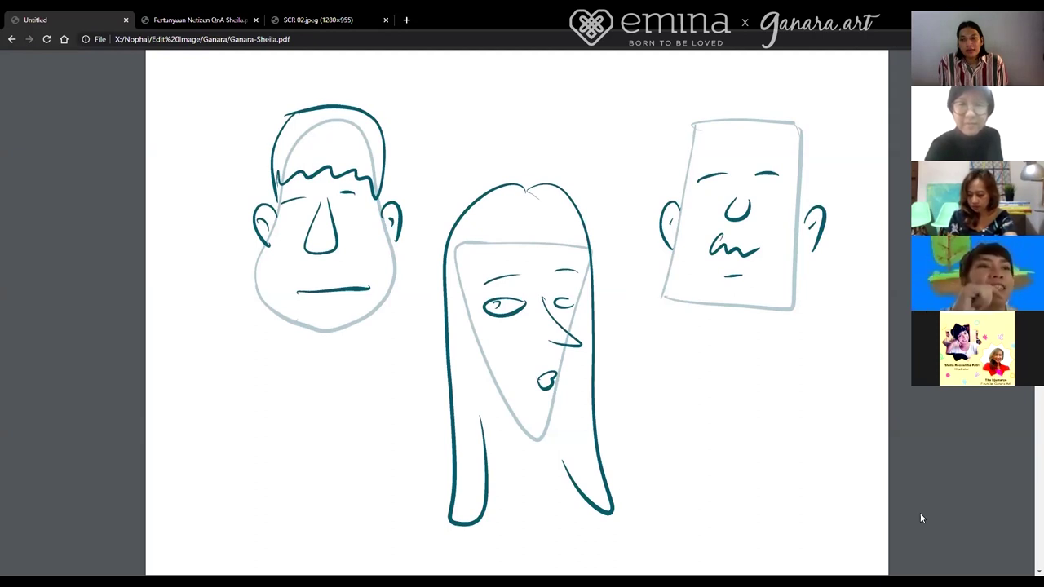
key(Right)
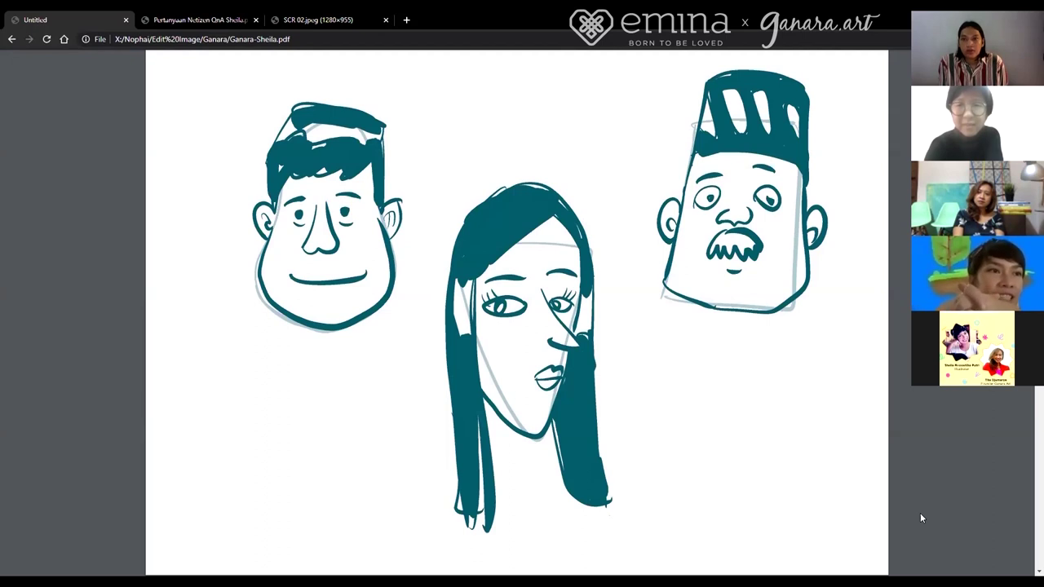
key(Right)
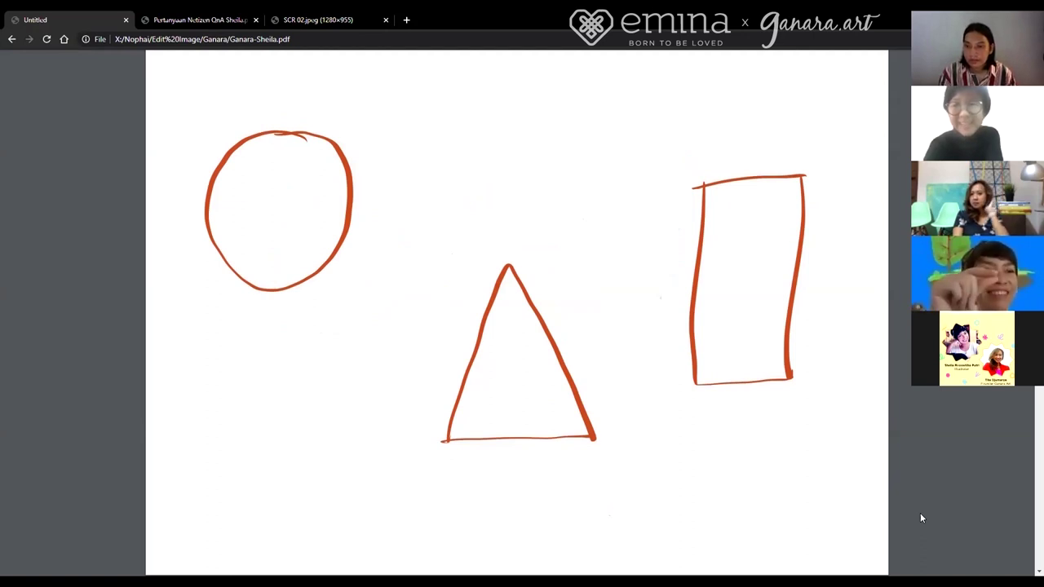
key(Right)
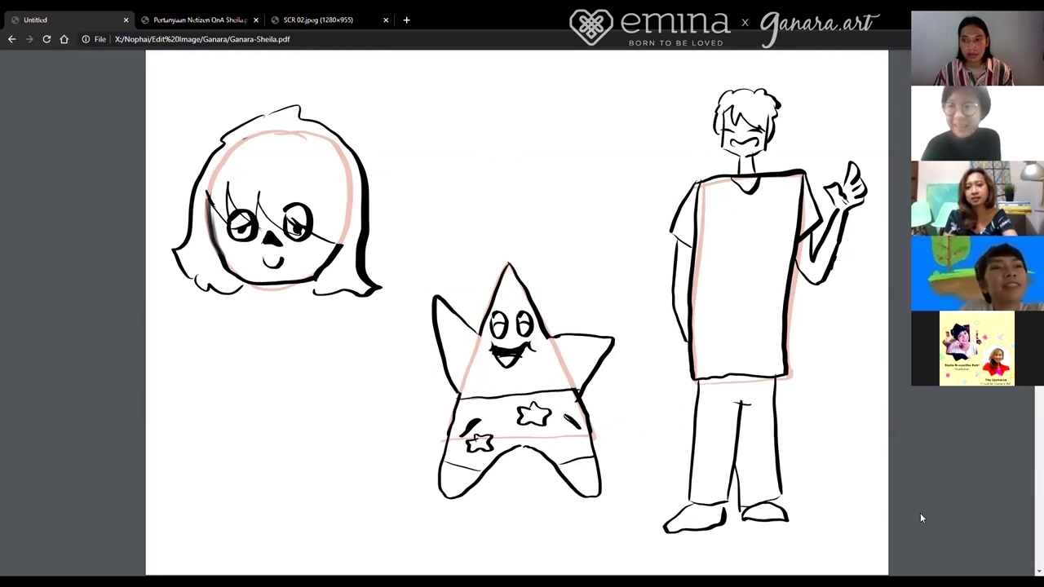
key(Right)
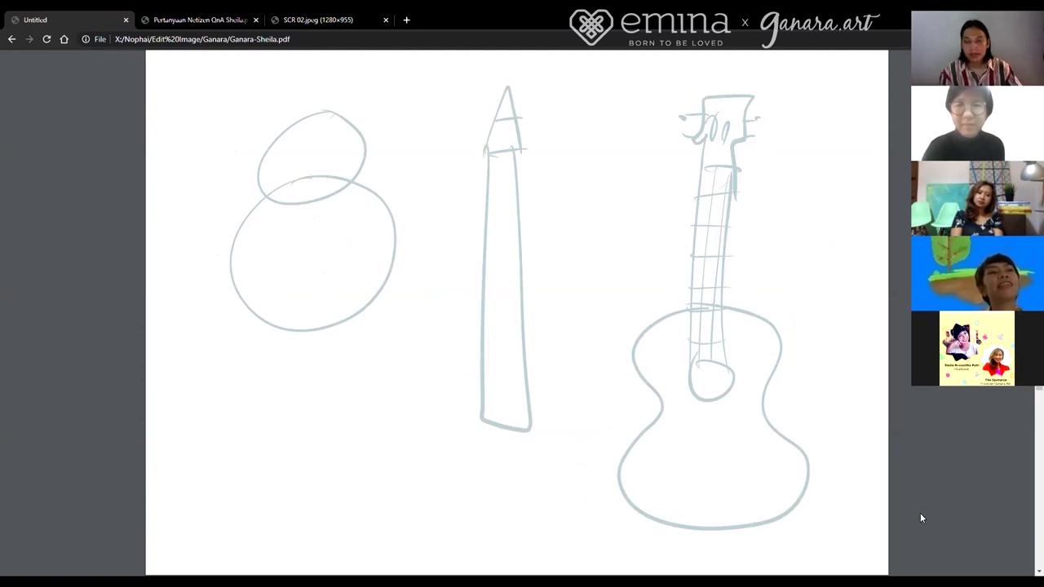
- Advance two pages to the grey sketches inked as three detailed teal characters
key(Right)
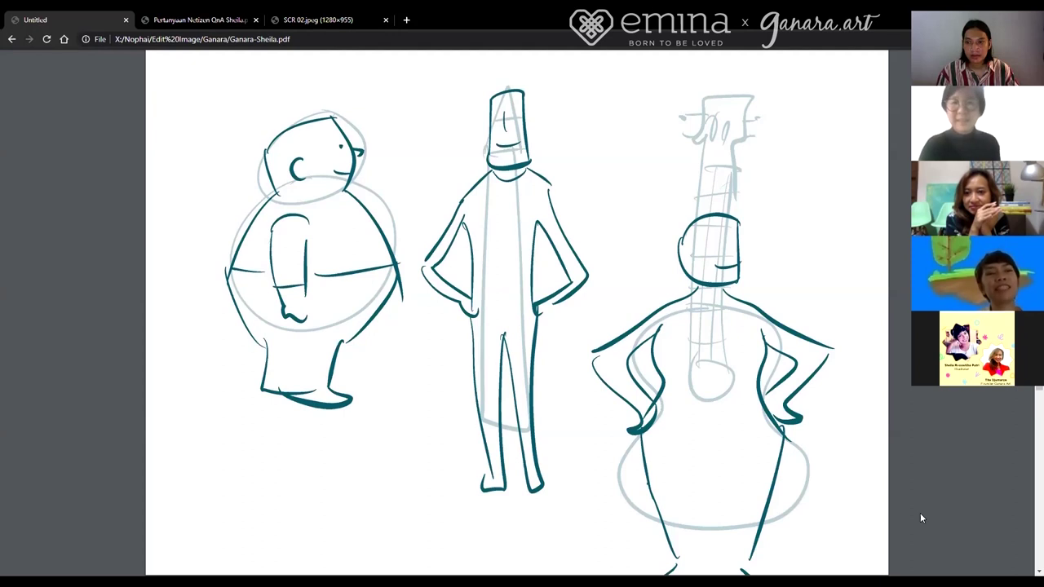
key(Page_Down)
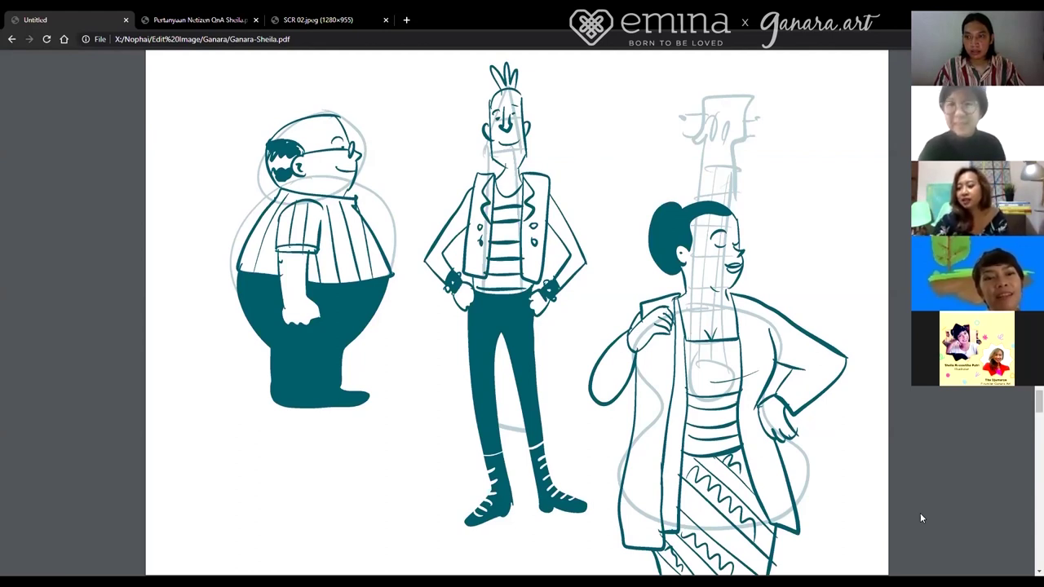
- Go to the 'KAMAR TIDUR' bedroom sketch labelled Jam, Tas, Bantal, Guling and Beanbag
key(Right)
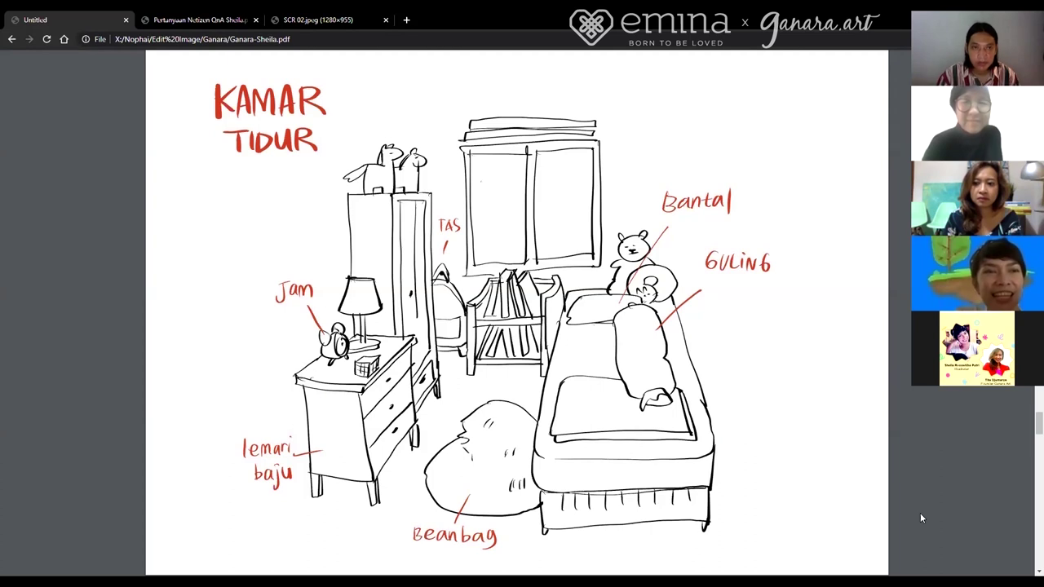
- Go to the page turning a pillow into Baymax, a clock into Cogsworth, a backpack into Tas Dora
key(Right)
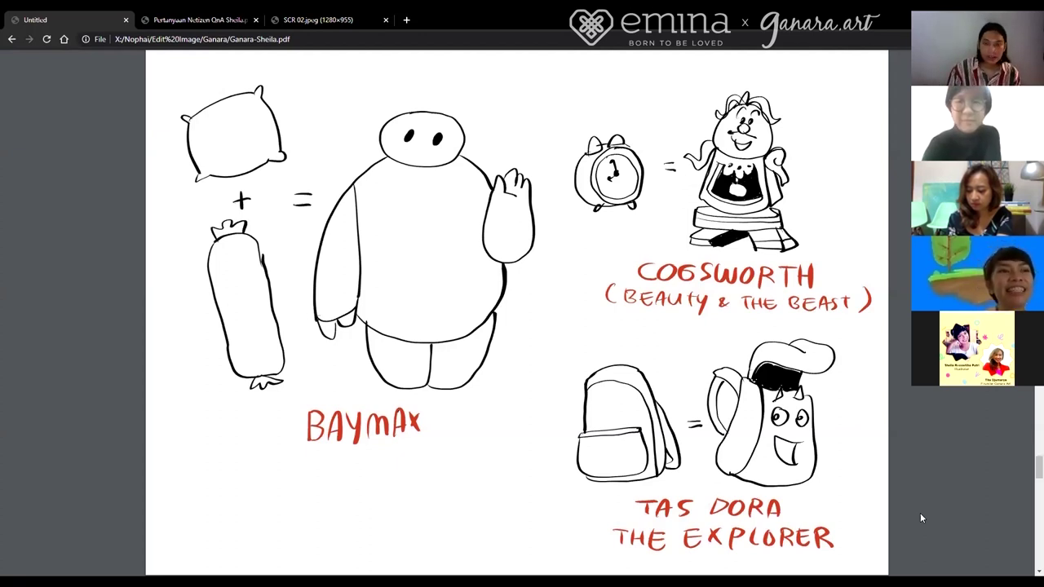
- Advance the PDF to the DAPUR kitchen page with the sink, stove and fruit basket
key(Right)
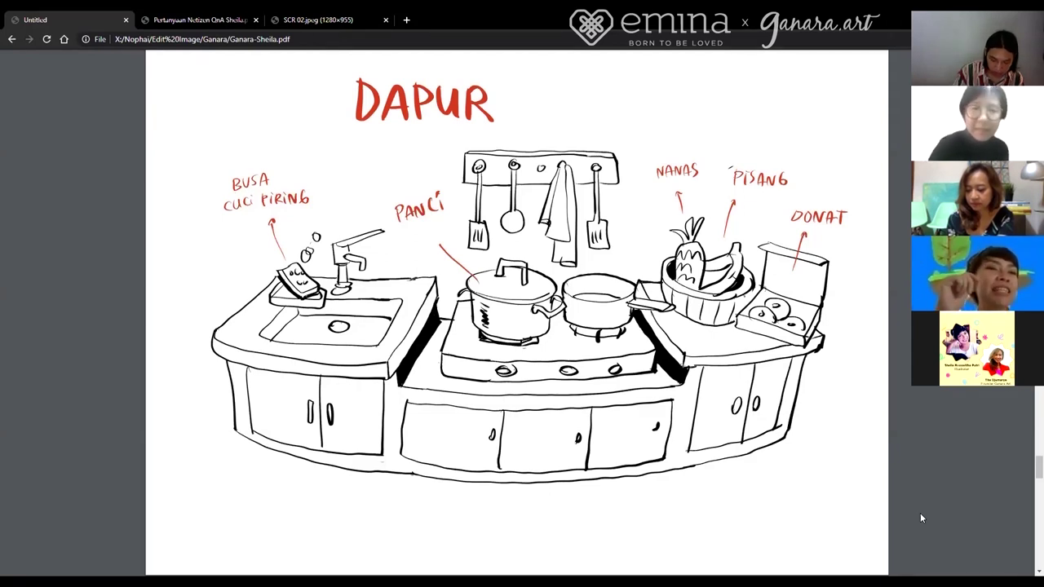
key(Right)
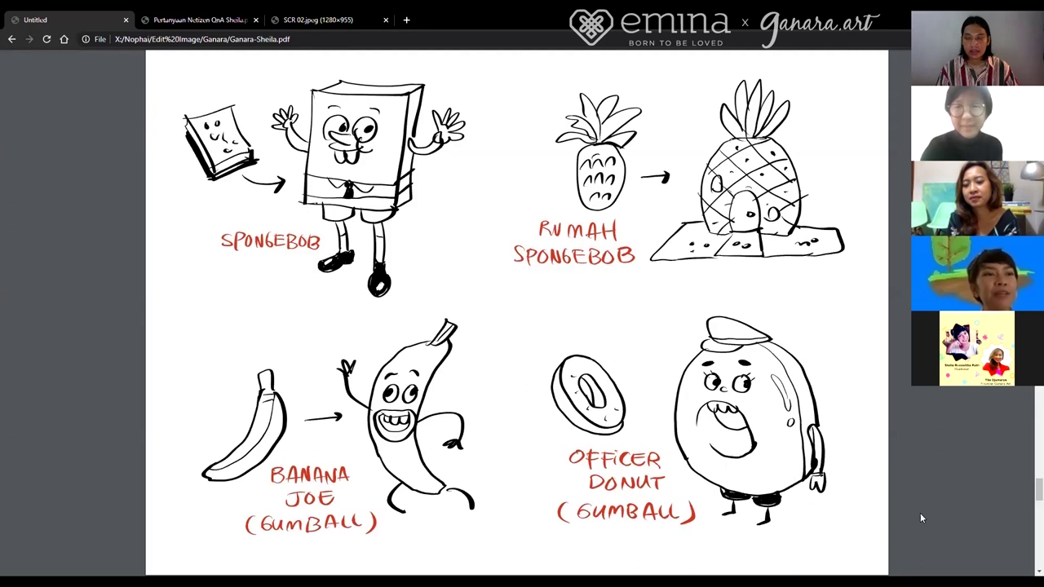
key(Right)
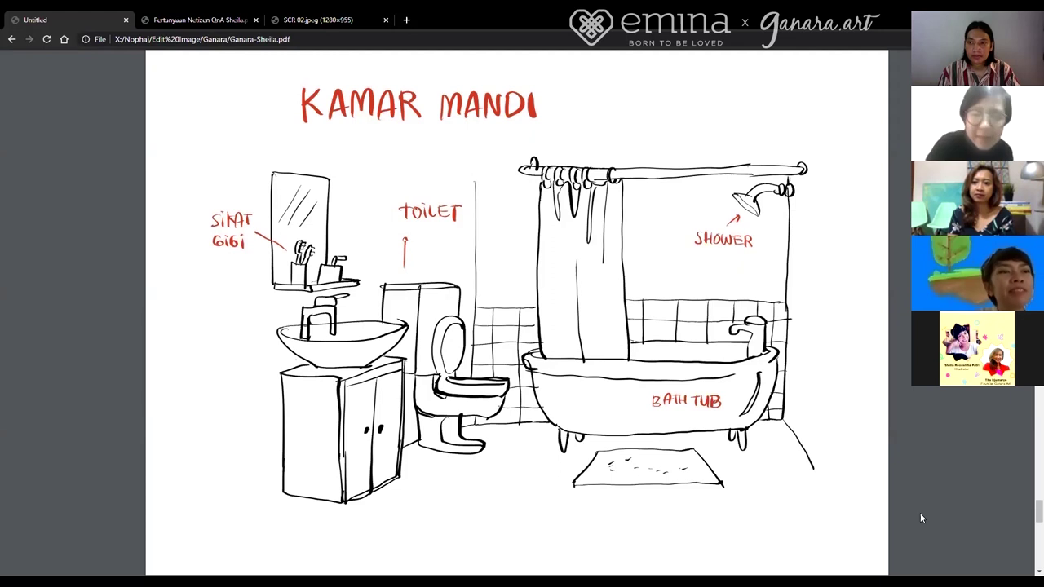
- Page down to the bathroom-object characters, from Pasta Gigi to Fisher Price Bathtub
key(Page_Down)
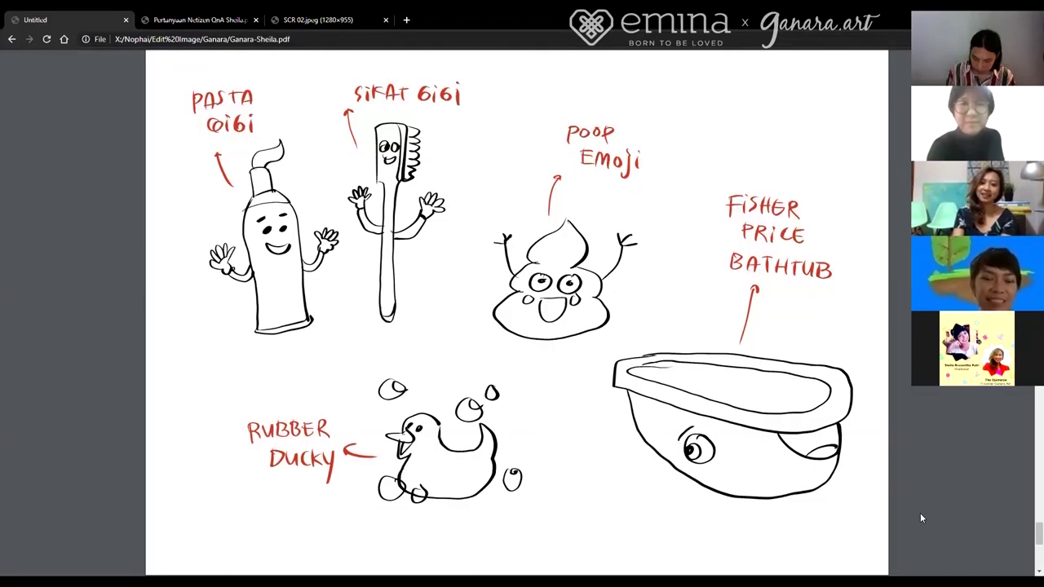
- Advance the PDF to the final CHALLENGE page of combination-character tasks
key(Right)
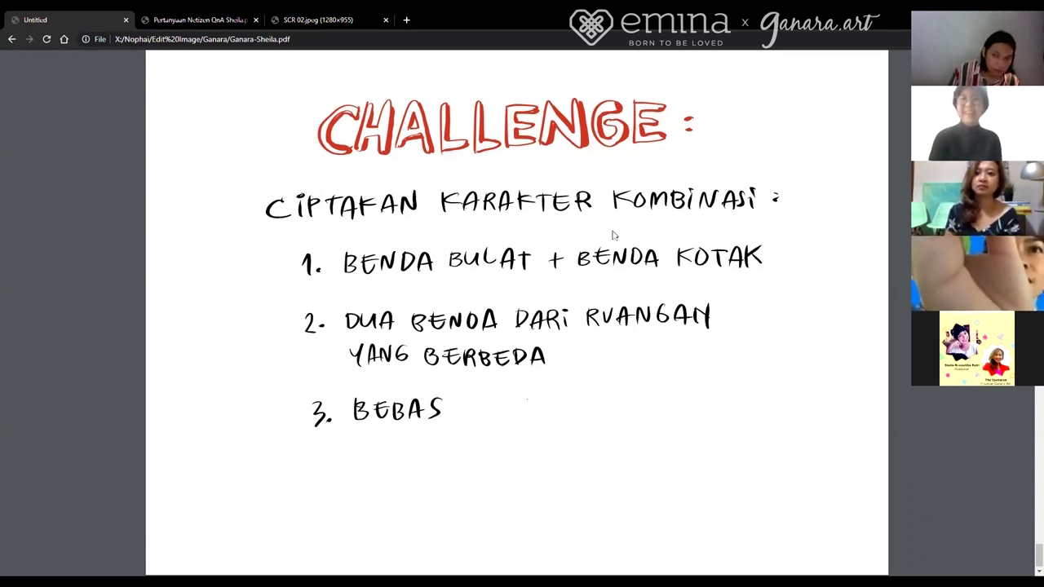
mouse_move(658, 37)
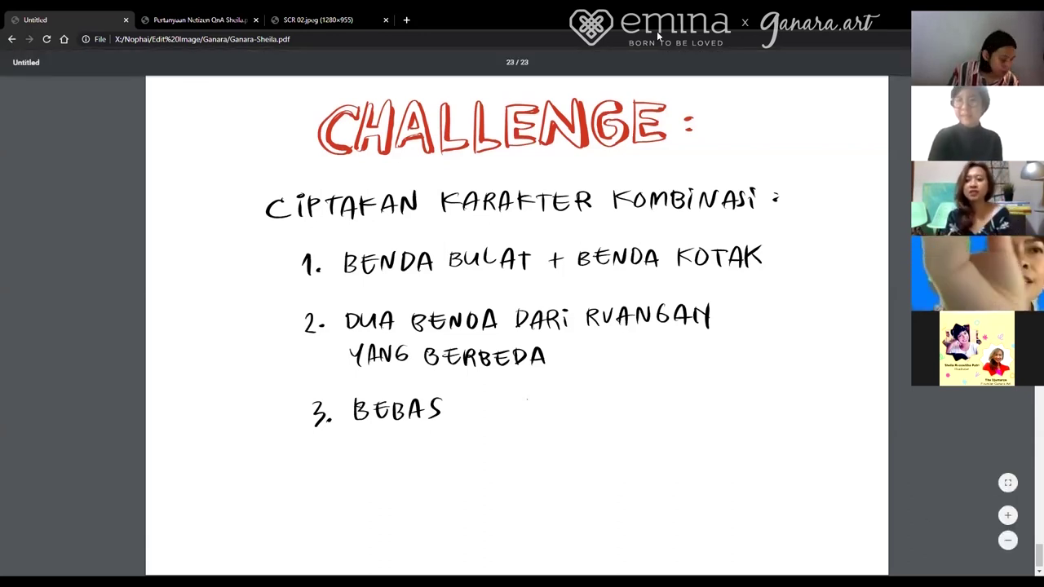
- Switch to the third browser tab, SCR 02.jpeg, using Ctrl+3
key(ctrl+3)
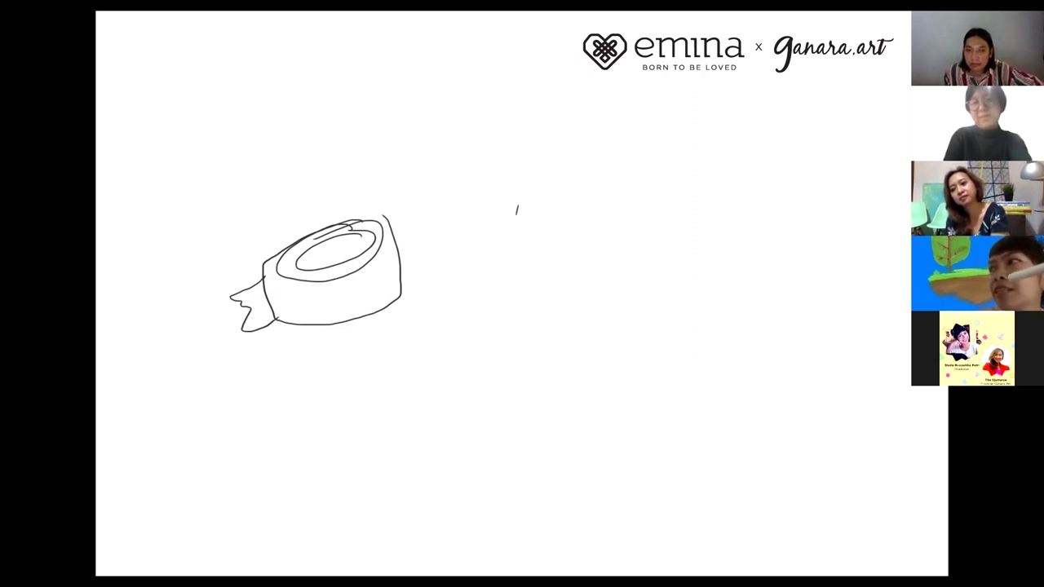
- Draw a double-lined rectangular frame beside the toilet with a plus sign between them
drag(514, 188, 516, 290)
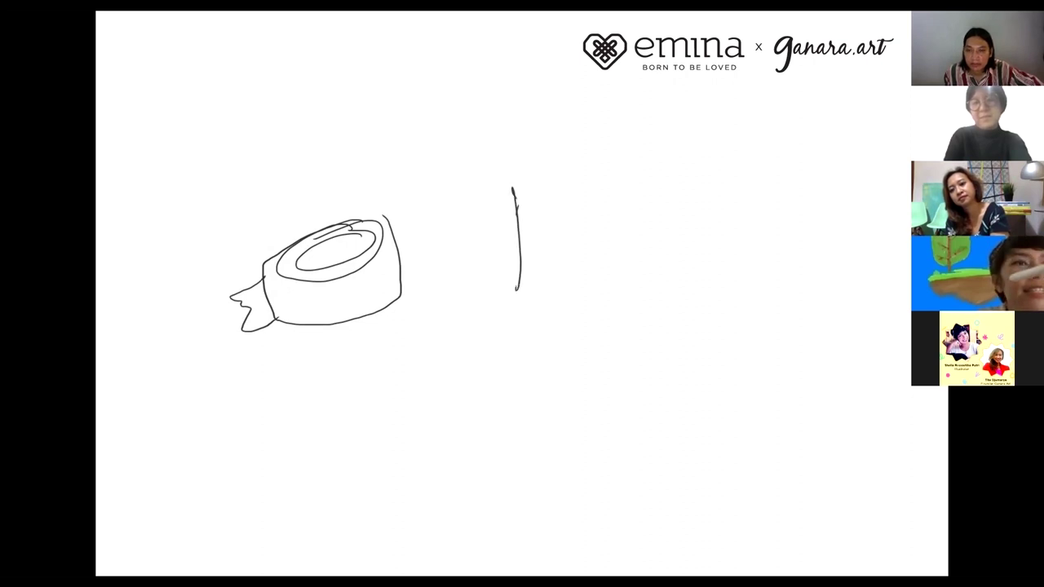
mouse_move(509, 186)
mouse_down()
mouse_move(699, 163)
mouse_move(695, 321)
mouse_up()
drag(529, 191, 535, 282)
mouse_move(515, 292)
mouse_down()
mouse_move(705, 299)
mouse_move(683, 279)
mouse_up()
drag(684, 176, 684, 281)
mouse_move(543, 191)
mouse_down()
mouse_move(686, 176)
mouse_move(548, 191)
mouse_up()
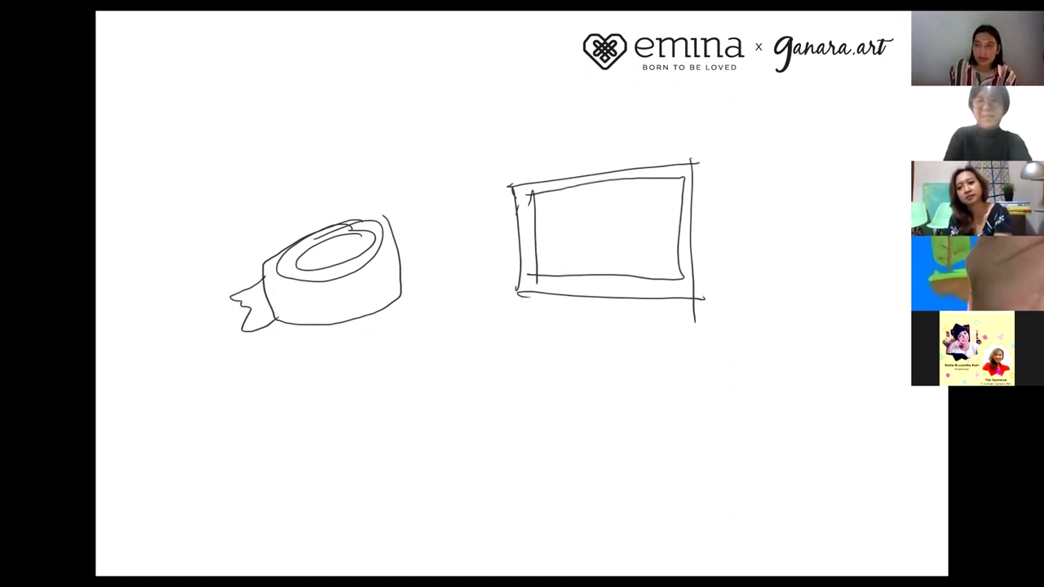
drag(697, 168, 695, 304)
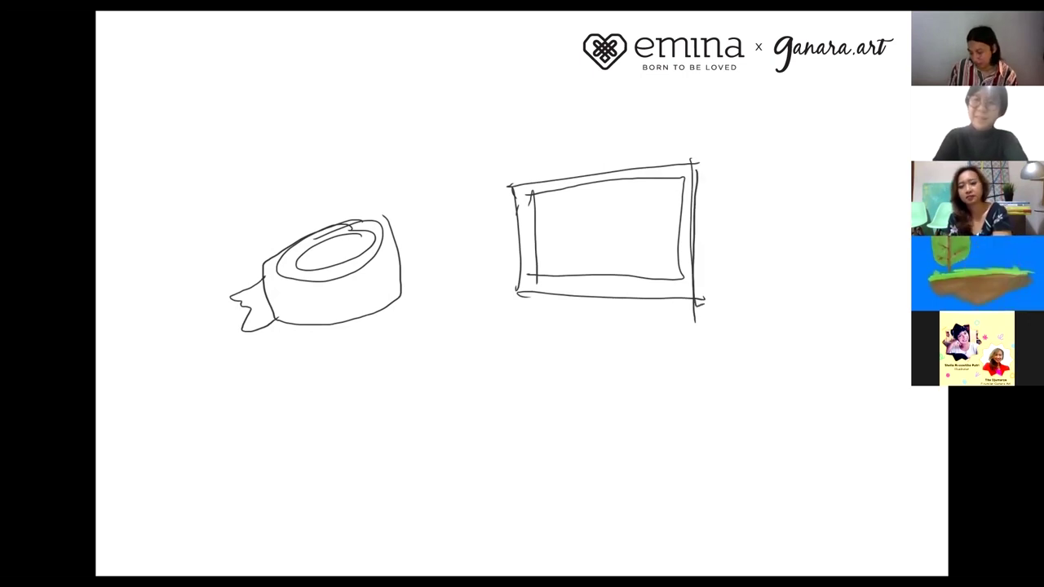
drag(525, 299, 701, 300)
mouse_move(451, 259)
mouse_down()
mouse_move(462, 260)
mouse_move(464, 291)
mouse_up()
drag(445, 268, 481, 251)
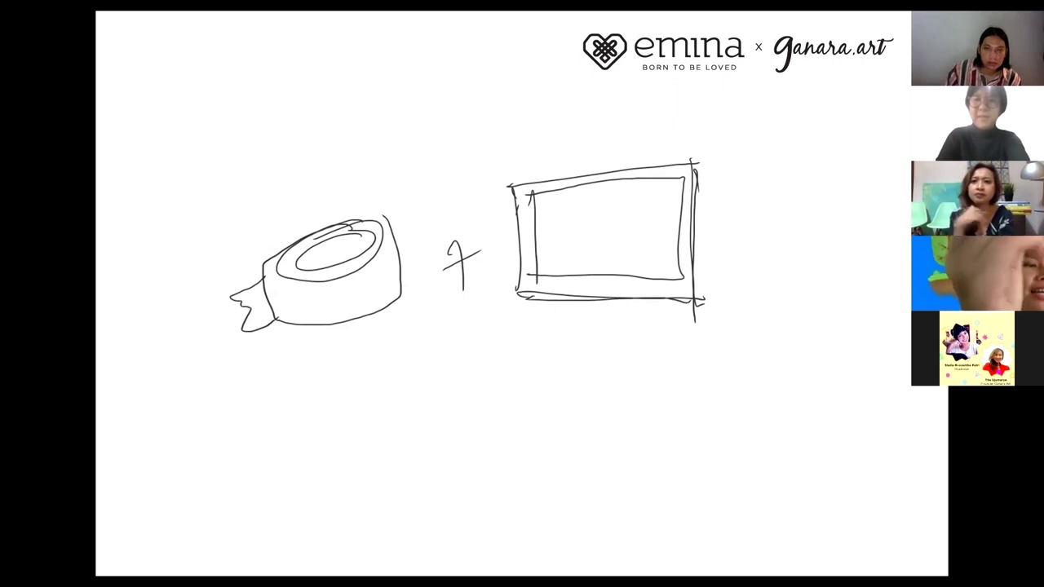
- Draw a tall box below the plus sign and fill it with zigzag hatching
mouse_move(447, 355)
mouse_down()
mouse_move(543, 339)
mouse_move(435, 496)
mouse_up()
drag(530, 439, 447, 502)
drag(545, 339, 530, 441)
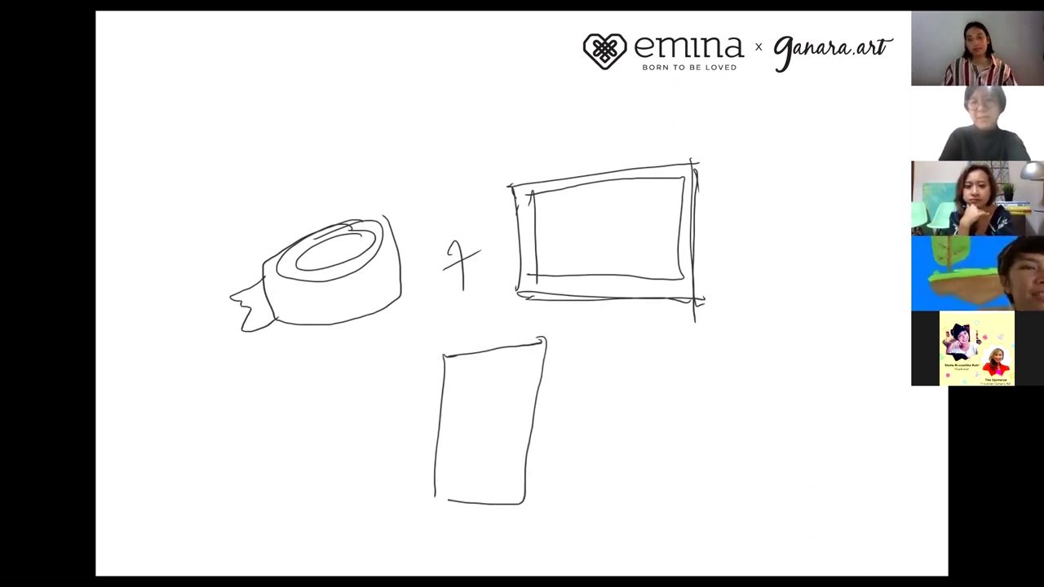
drag(445, 357, 541, 370)
drag(431, 498, 448, 499)
drag(438, 393, 539, 408)
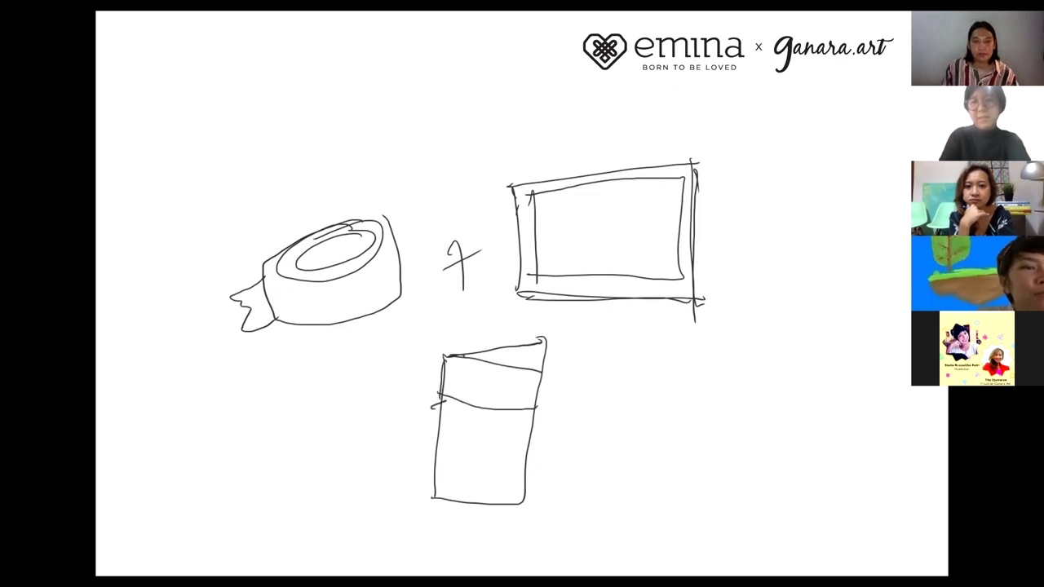
drag(430, 442, 493, 406)
mouse_move(489, 450)
mouse_down()
mouse_move(429, 463)
mouse_move(526, 462)
mouse_move(429, 499)
mouse_up()
drag(485, 475, 524, 493)
drag(526, 394, 536, 419)
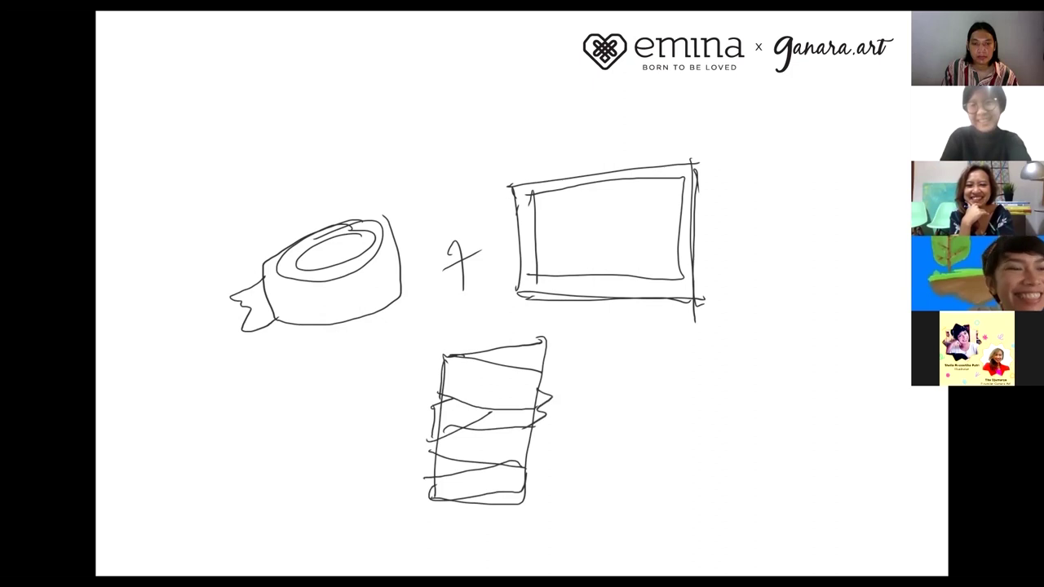
drag(453, 506, 530, 494)
- Give the box two legs, a toothy grin, a waving arm and a hand
drag(441, 539, 519, 539)
drag(474, 349, 545, 342)
drag(441, 364, 543, 343)
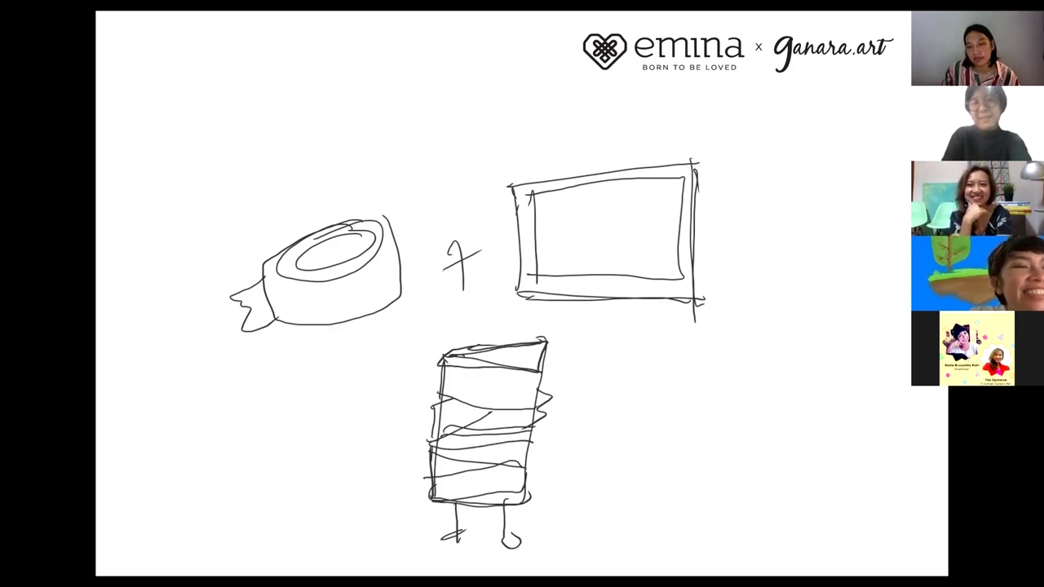
drag(466, 387, 506, 385)
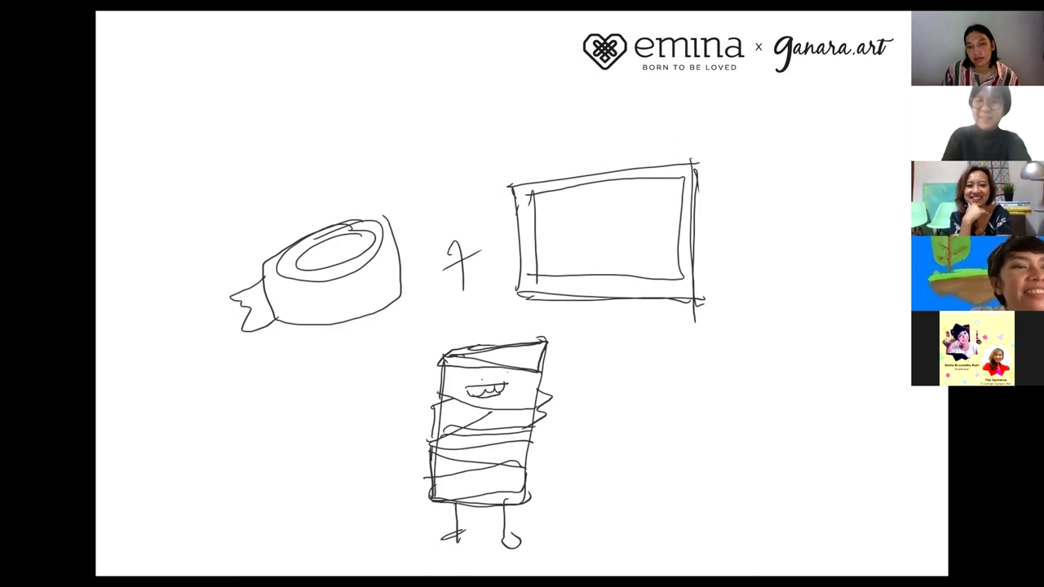
mouse_move(538, 354)
mouse_down()
mouse_move(548, 342)
mouse_move(534, 472)
mouse_up()
drag(537, 424, 532, 496)
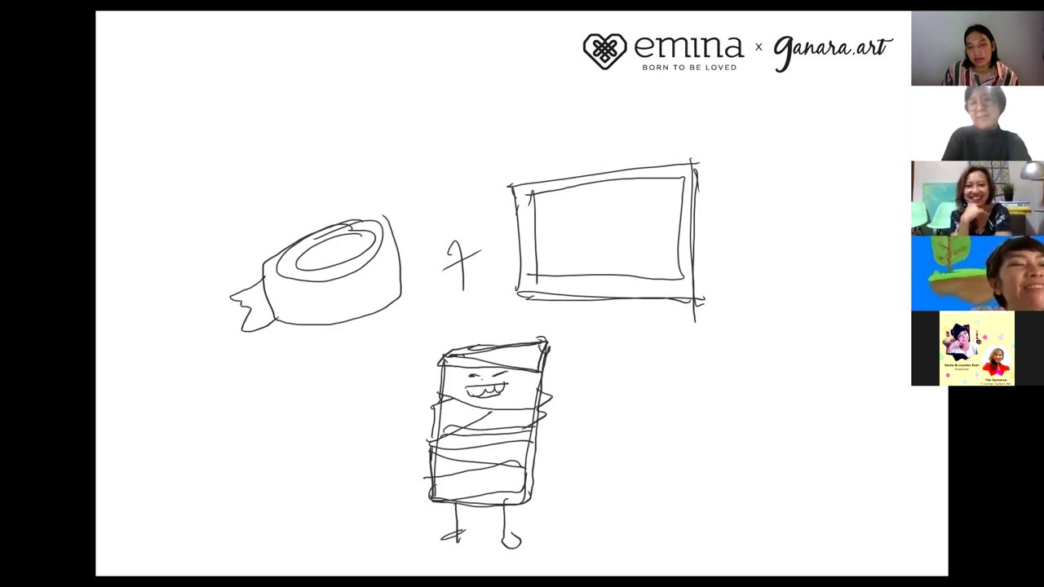
mouse_move(432, 433)
mouse_down()
mouse_move(390, 406)
mouse_move(395, 428)
mouse_up()
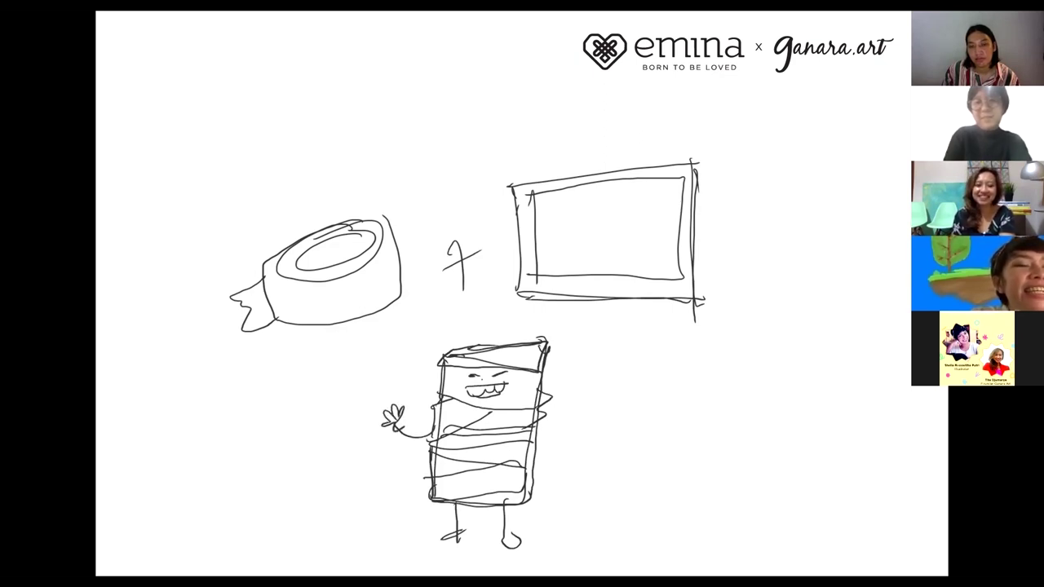
drag(558, 488, 572, 475)
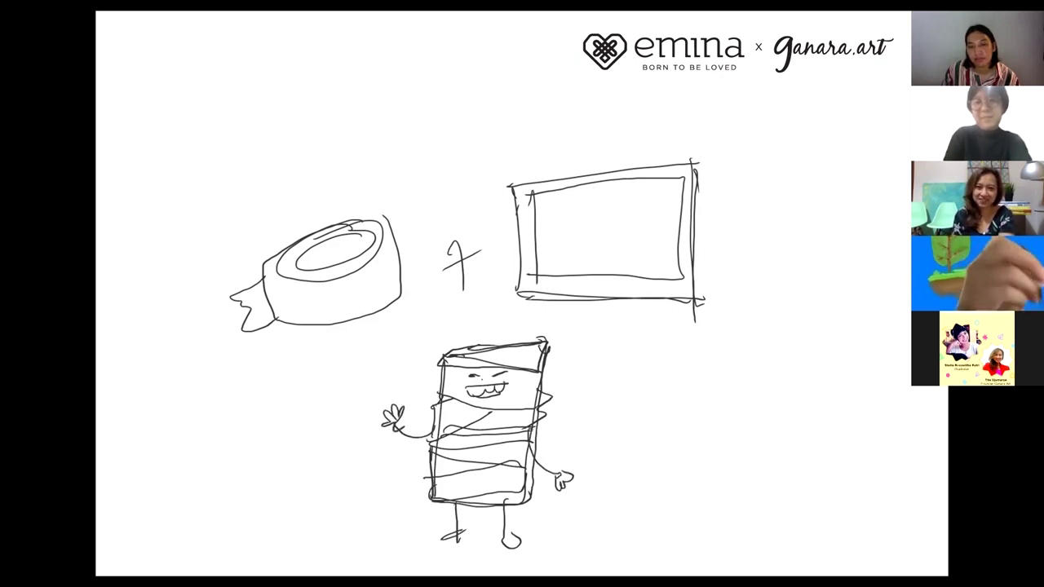
- Darken the box character's feet and draw a lamp figure with handle, legs, arms and eyes
mouse_move(434, 547)
mouse_down()
mouse_move(462, 531)
mouse_move(527, 544)
mouse_up()
mouse_move(669, 323)
mouse_down()
mouse_move(718, 323)
mouse_move(726, 359)
mouse_move(712, 350)
mouse_up()
mouse_move(648, 372)
mouse_down()
mouse_move(637, 458)
mouse_move(707, 374)
mouse_move(718, 459)
mouse_up()
drag(659, 480, 649, 530)
drag(682, 471, 686, 526)
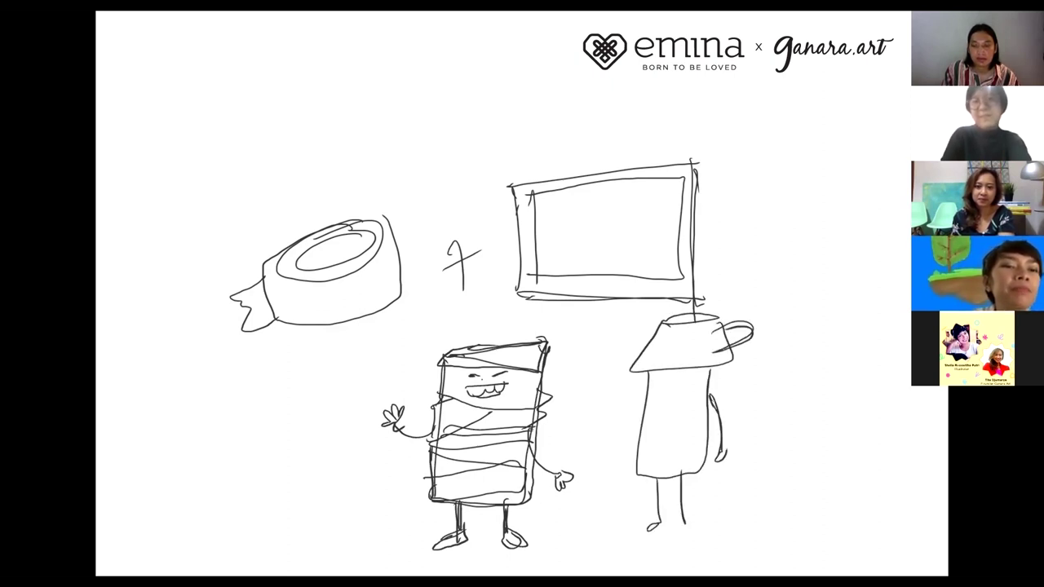
drag(646, 392, 625, 432)
drag(653, 368, 642, 460)
drag(669, 376, 671, 388)
drag(688, 376, 706, 450)
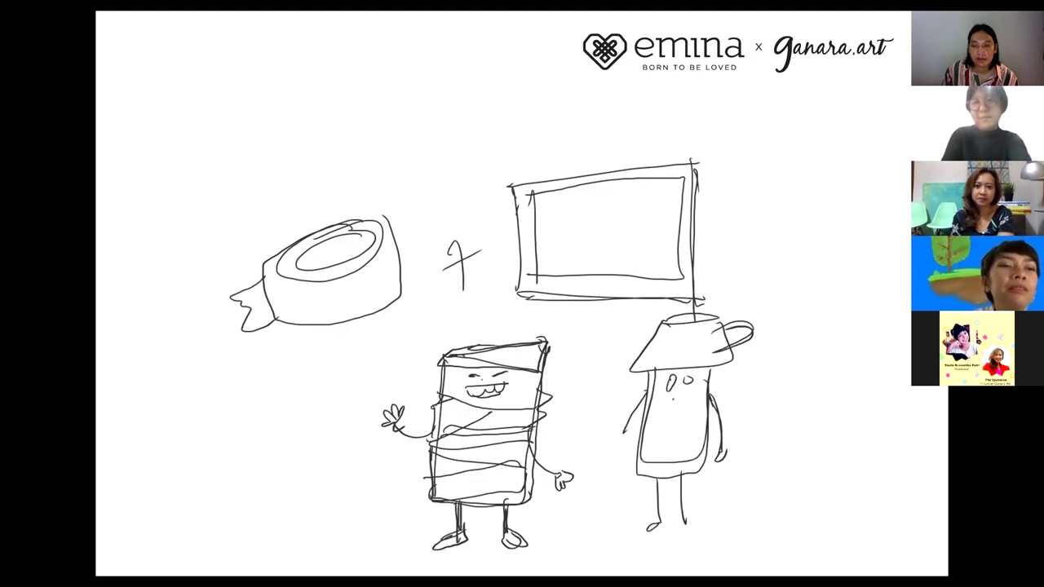
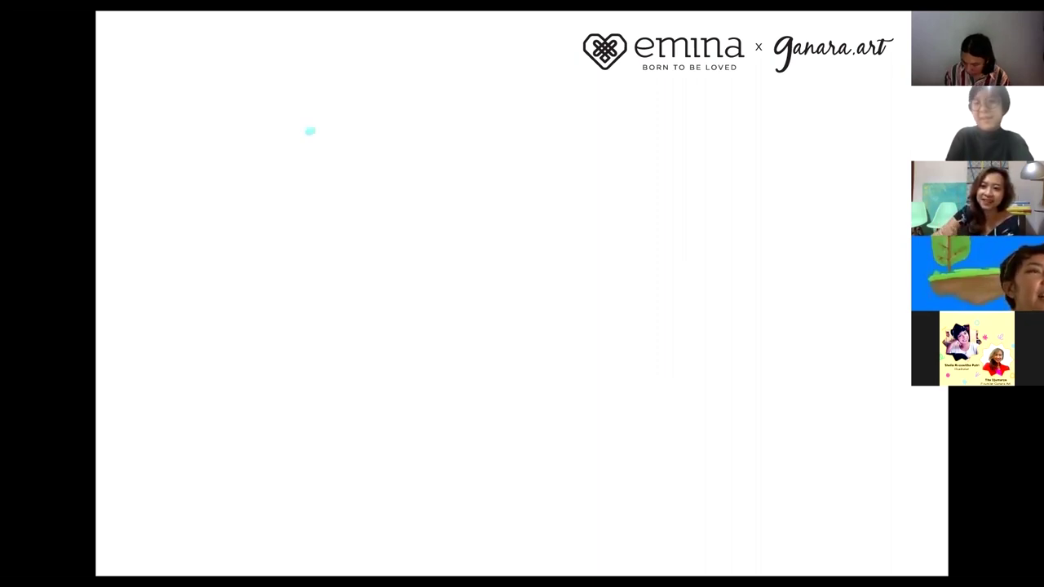
- Sketch a broom with fanned bristles, a plus sign beside it, and begin the pillow outline
mouse_move(297, 304)
mouse_down()
mouse_move(316, 283)
mouse_move(290, 359)
mouse_move(326, 320)
mouse_up()
drag(291, 366, 309, 437)
drag(310, 376, 334, 432)
drag(322, 371, 359, 417)
drag(334, 368, 377, 412)
mouse_move(350, 339)
mouse_down()
mouse_move(392, 400)
mouse_move(308, 437)
mouse_up()
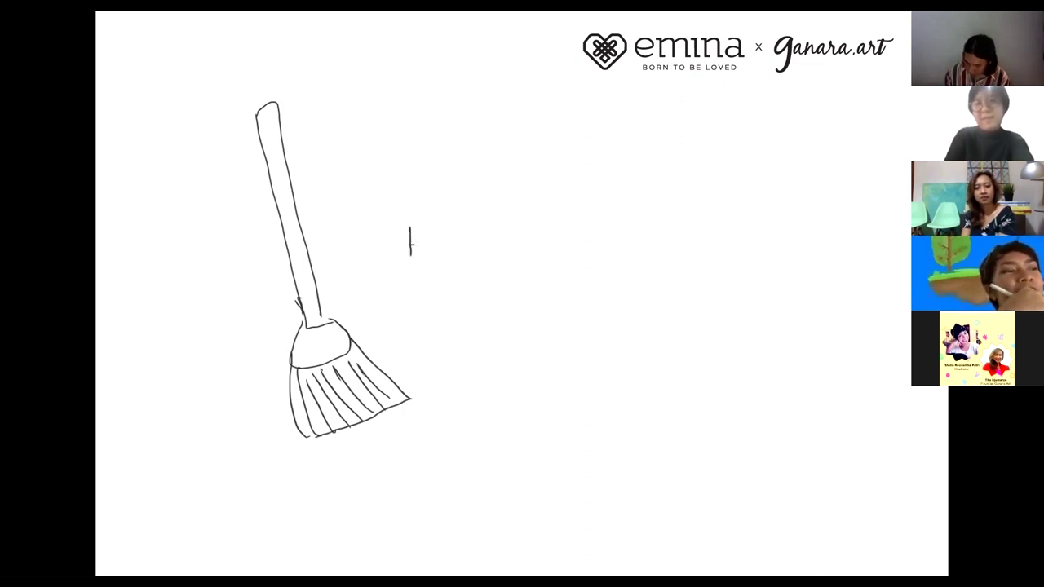
drag(403, 242, 421, 243)
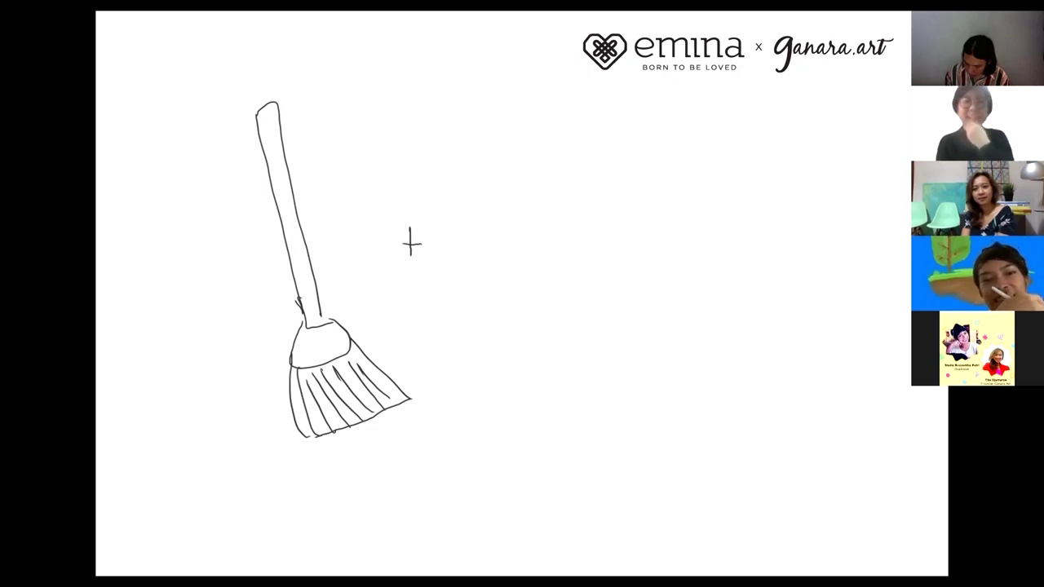
mouse_move(514, 185)
mouse_down()
mouse_move(461, 284)
mouse_move(528, 365)
mouse_move(612, 219)
mouse_move(616, 253)
mouse_move(542, 367)
mouse_up()
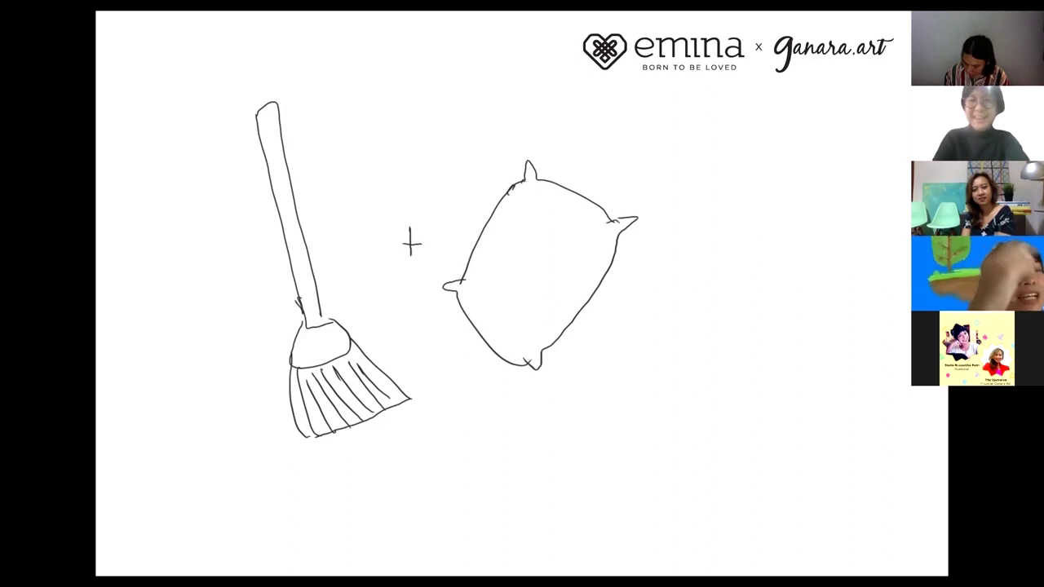
- Draw an equals sign right of the pillow and outline the eared pillow character
drag(622, 289, 642, 286)
drag(617, 298, 634, 295)
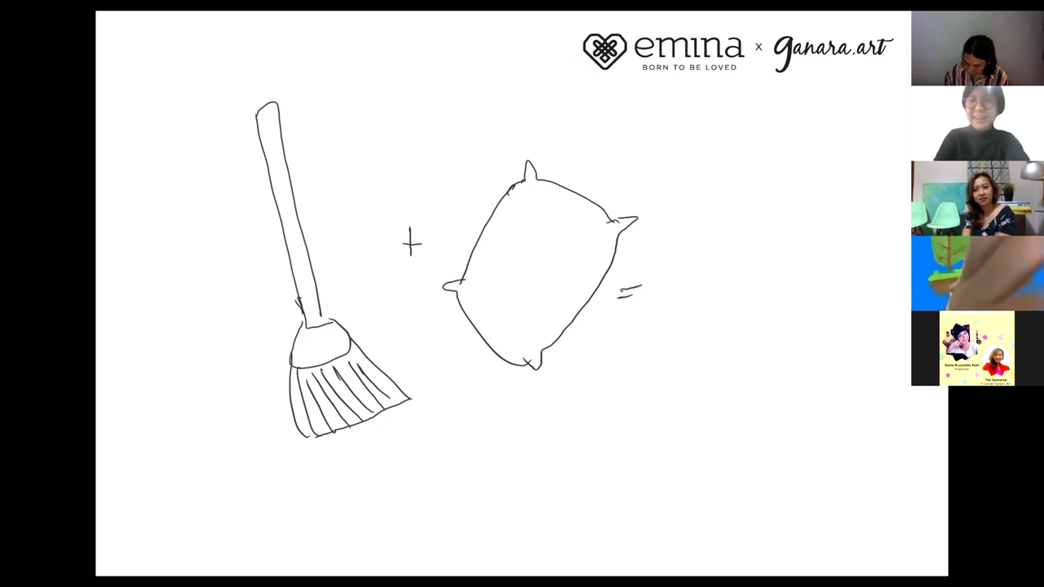
mouse_move(690, 186)
mouse_down()
mouse_move(775, 175)
mouse_move(703, 179)
mouse_move(688, 330)
mouse_up()
mouse_move(780, 176)
mouse_down()
mouse_move(804, 235)
mouse_move(805, 285)
mouse_up()
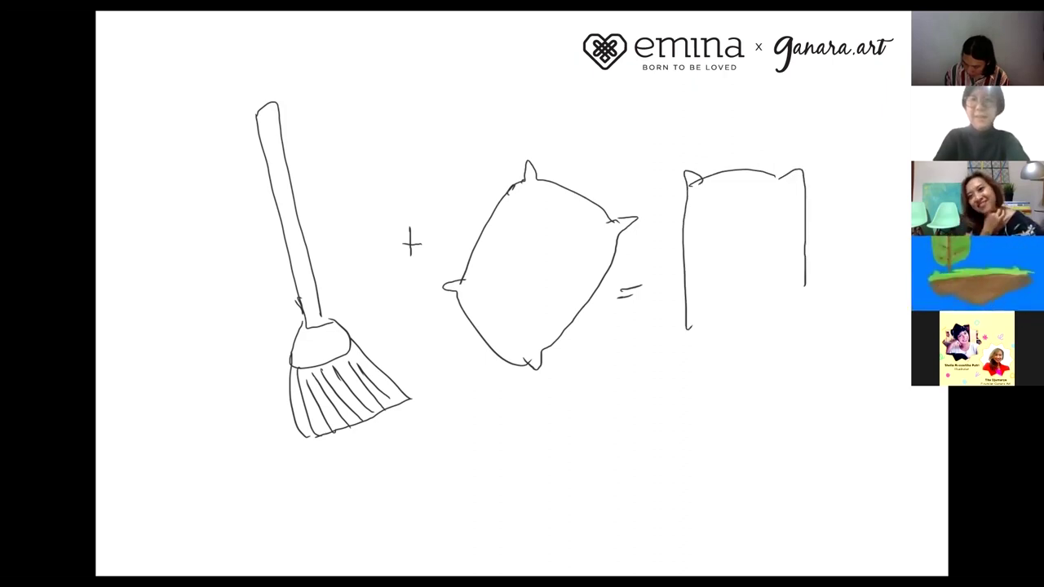
- Give the character a left arm holding a broom with handle, head and bristles
mouse_move(683, 272)
mouse_down()
mouse_move(672, 310)
mouse_move(721, 351)
mouse_up()
mouse_move(847, 251)
mouse_down()
mouse_move(853, 279)
mouse_move(886, 222)
mouse_move(786, 305)
mouse_up()
mouse_move(886, 223)
mouse_down()
mouse_move(776, 327)
mouse_move(750, 310)
mouse_move(774, 334)
mouse_up()
mouse_move(709, 312)
mouse_down()
mouse_move(653, 333)
mouse_move(668, 371)
mouse_up()
mouse_move(764, 320)
mouse_down()
mouse_move(689, 388)
mouse_move(738, 420)
mouse_up()
- Lengthen the bristles, close the body, curl the hand around the handle, and add eyes and a smile
drag(759, 326, 716, 412)
drag(806, 302, 818, 363)
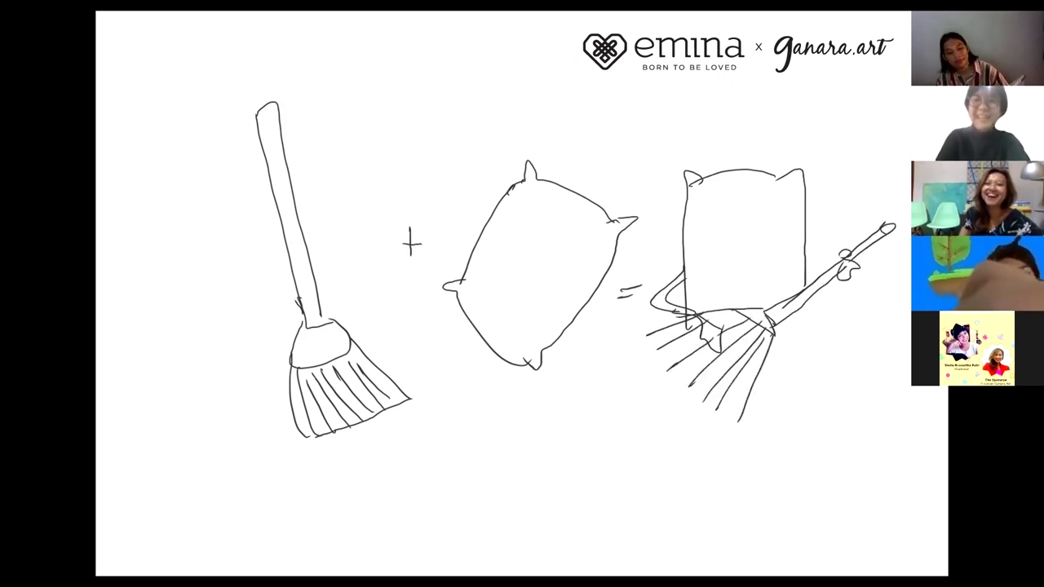
drag(813, 304, 753, 380)
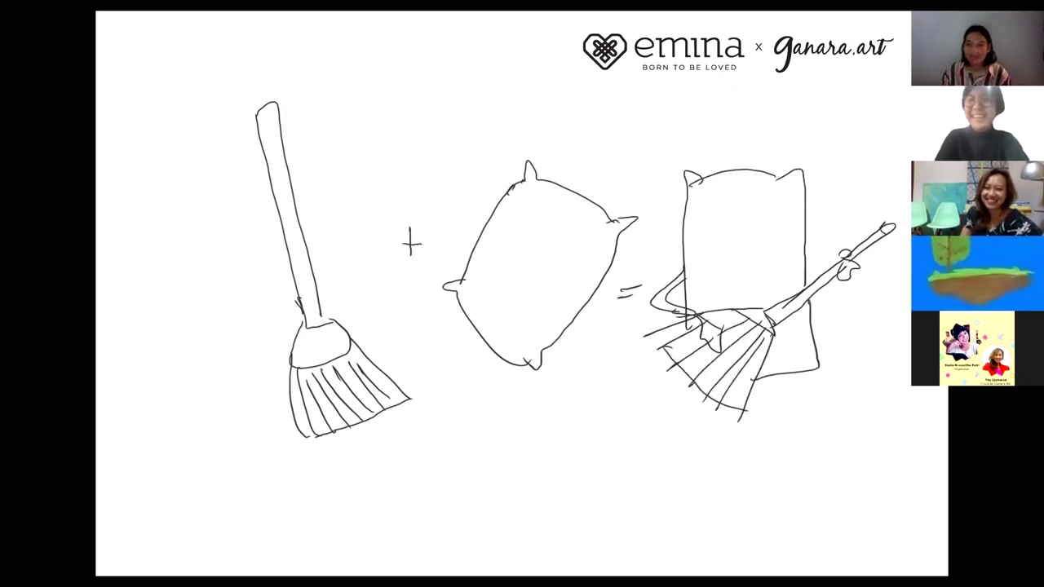
drag(834, 286, 816, 301)
click(730, 244)
drag(726, 229, 770, 228)
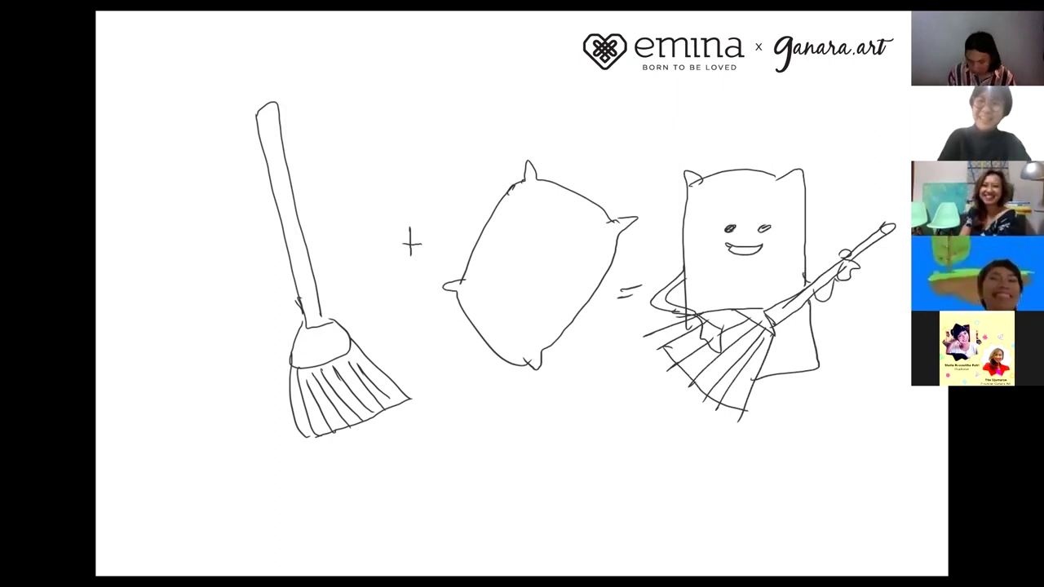